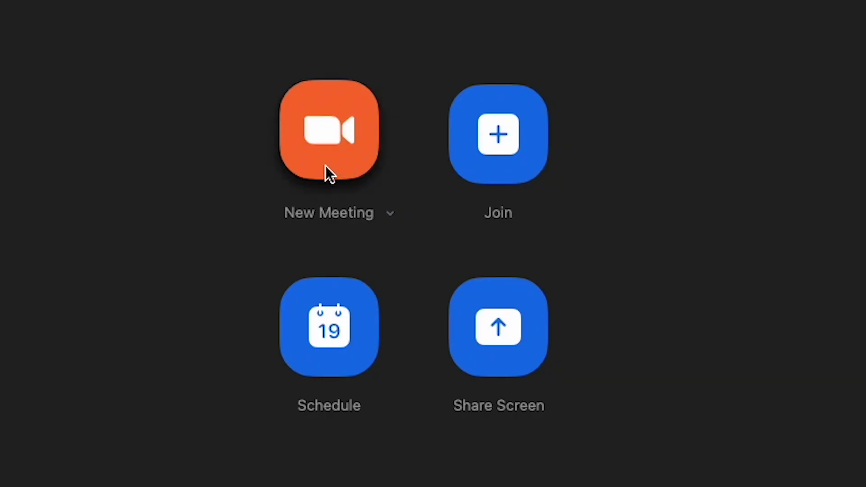
Start a new meeting and blur the camera background
{"action": "left_click", "coordinate": [325, 166]}
{"action": "left_click", "coordinate": [433, 202]}
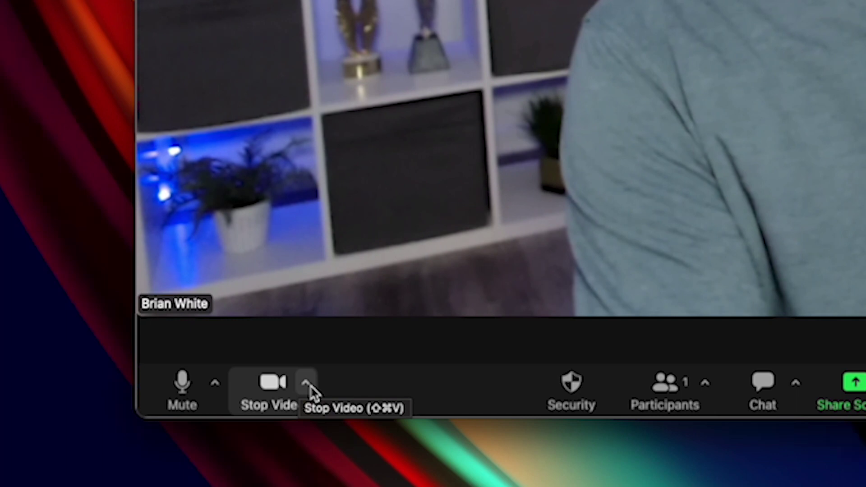
{"action": "left_click", "coordinate": [307, 384]}
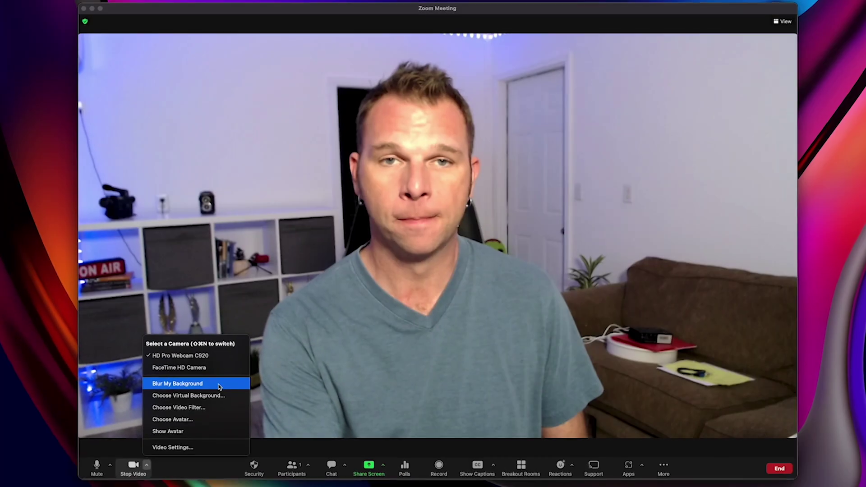
{"action": "left_click", "coordinate": [483, 181]}
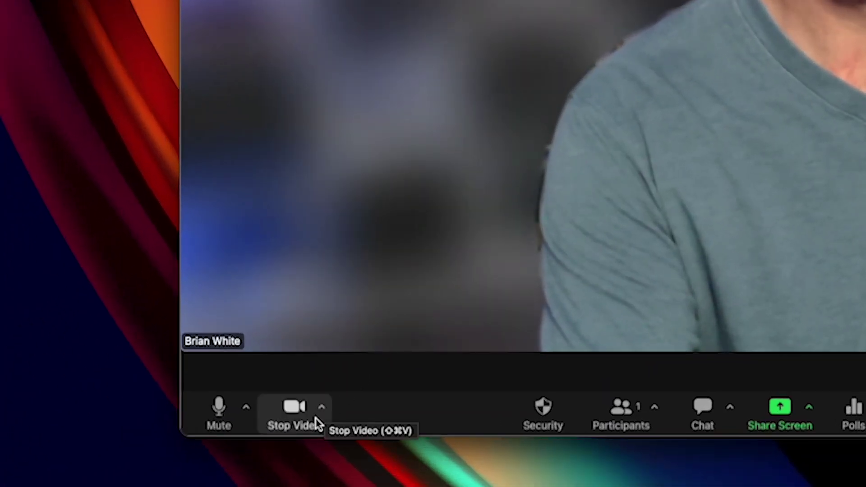
Open the virtual background choices and turn on the green screen option
{"action": "left_click", "coordinate": [322, 408]}
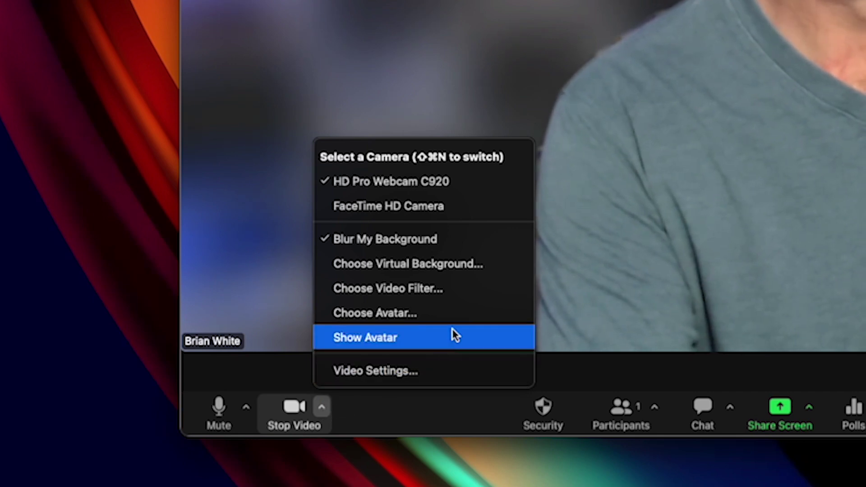
{"action": "left_click", "coordinate": [497, 273]}
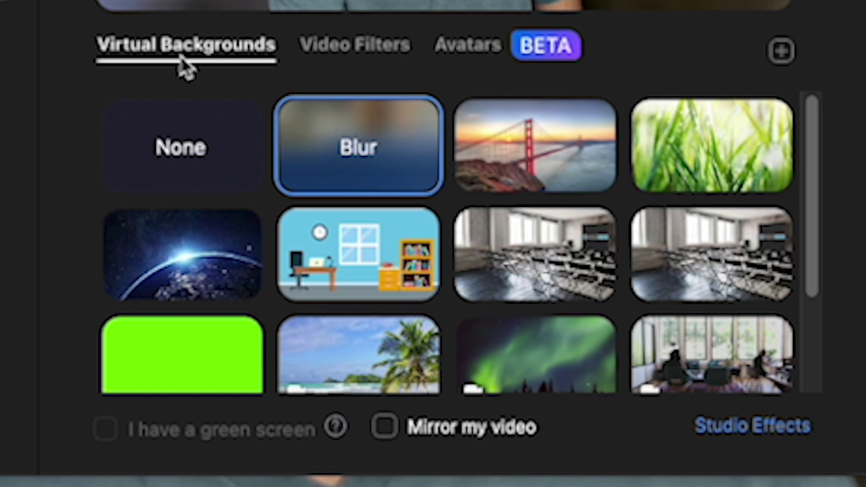
{"action": "left_click", "coordinate": [270, 430]}
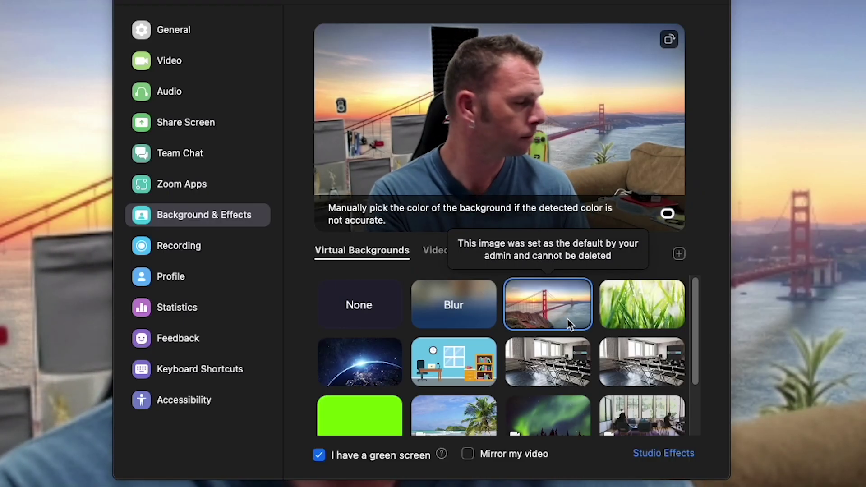
Try the Earth-from-space, illustrated office and classroom virtual backgrounds
{"action": "left_click", "coordinate": [388, 359]}
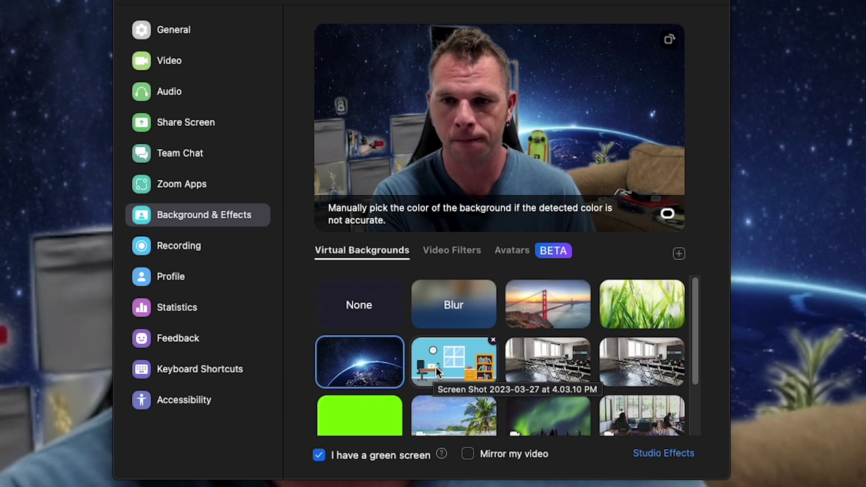
{"action": "left_click", "coordinate": [437, 372]}
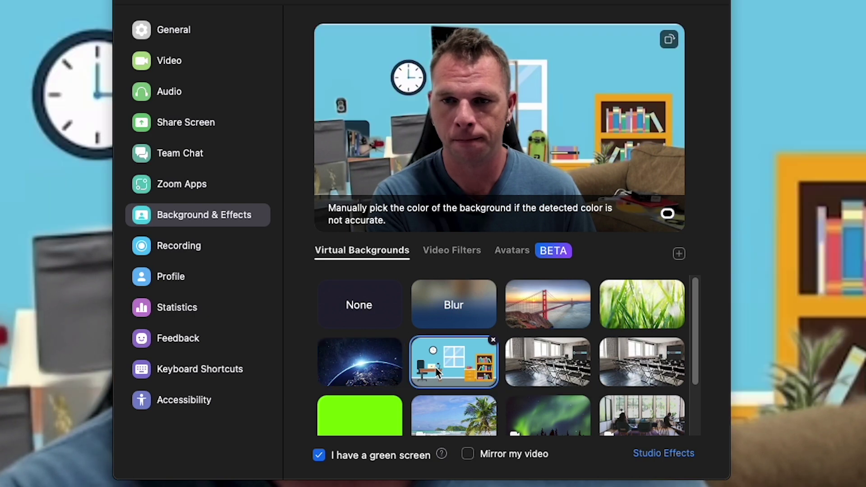
{"action": "left_click", "coordinate": [613, 371]}
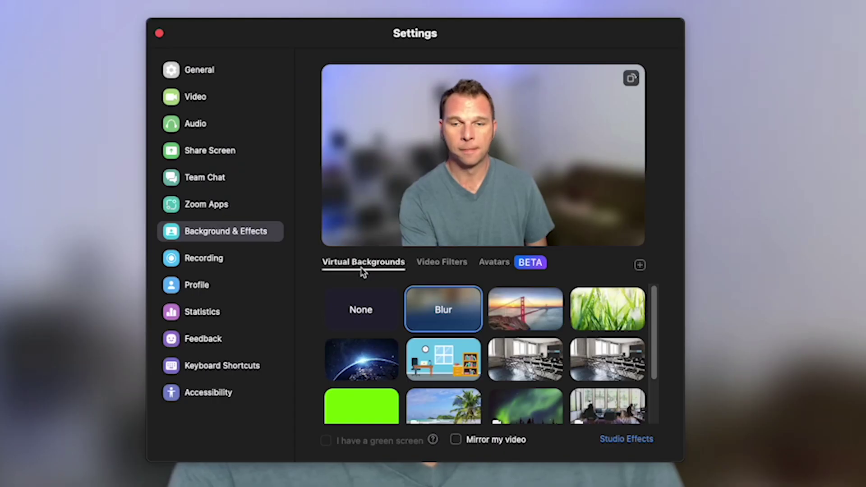
Clear the background blur, and apply the palm beach virtual background
{"action": "left_click", "coordinate": [363, 312]}
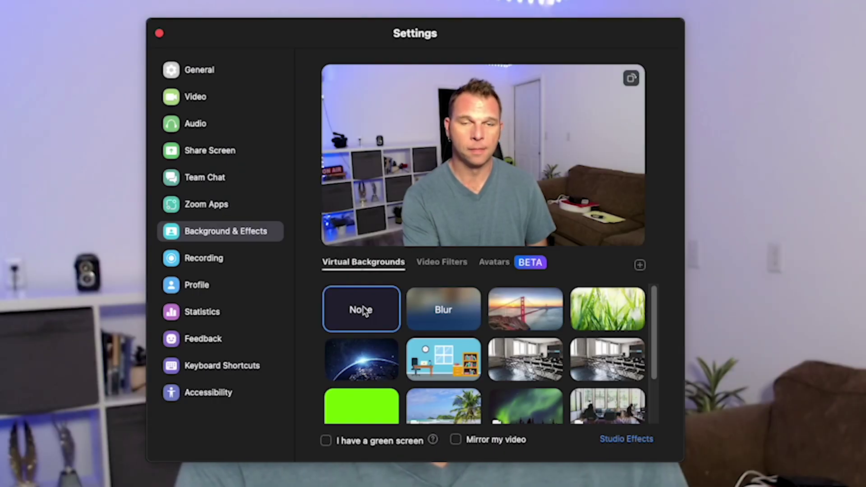
{"action": "left_click", "coordinate": [431, 325]}
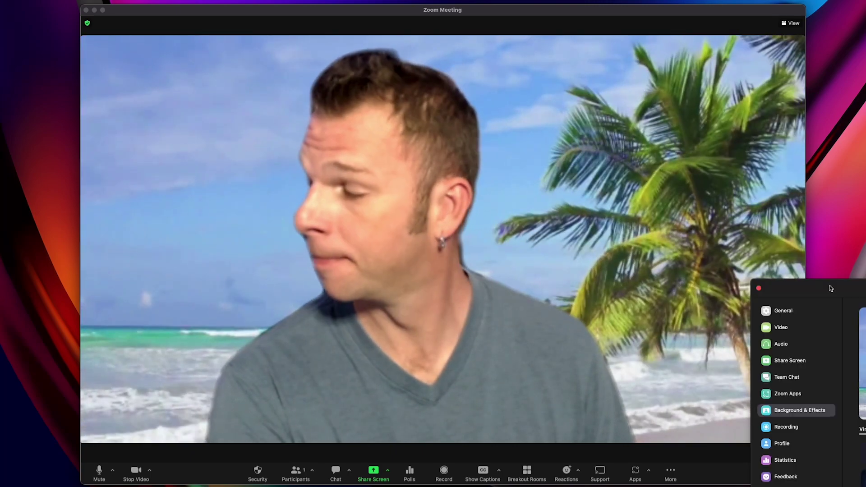
{"action": "left_click_drag", "start_coordinate": [831, 288], "coordinate": [333, 62]}
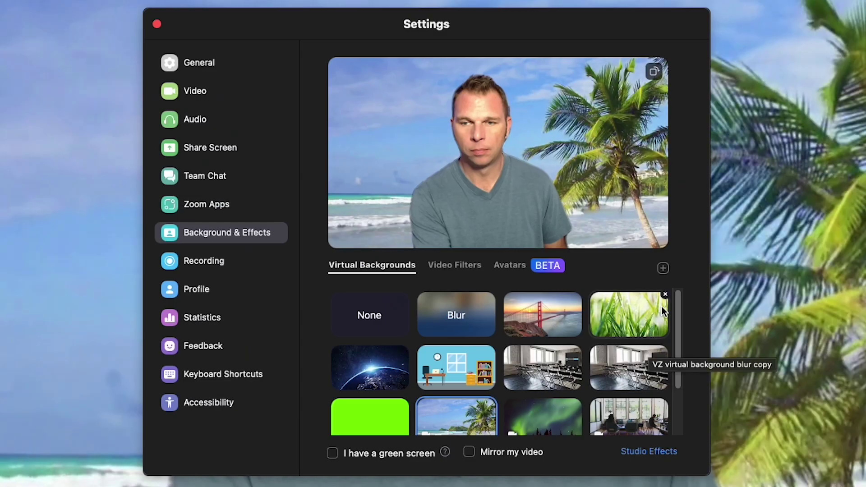
{"action": "left_click", "coordinate": [766, 56]}
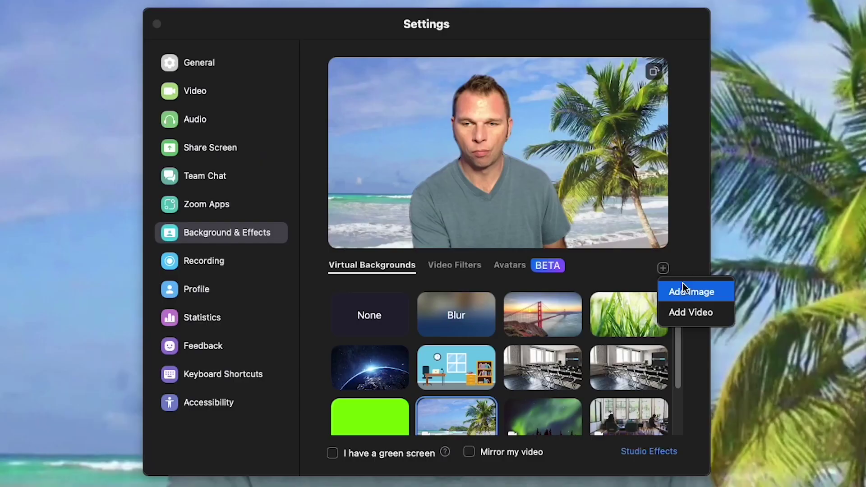
{"action": "left_click", "coordinate": [722, 298]}
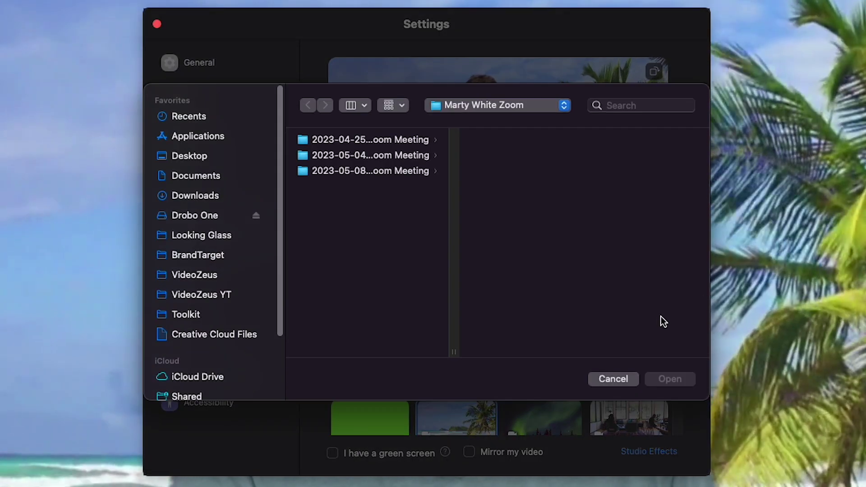
{"action": "left_click", "coordinate": [628, 379]}
Apply the VZ virtual background copy classroom image, and switch to the VZ office background.mp4 video background
{"action": "scroll", "coordinate": [547, 363], "scroll_direction": "down", "scroll_amount": 1}
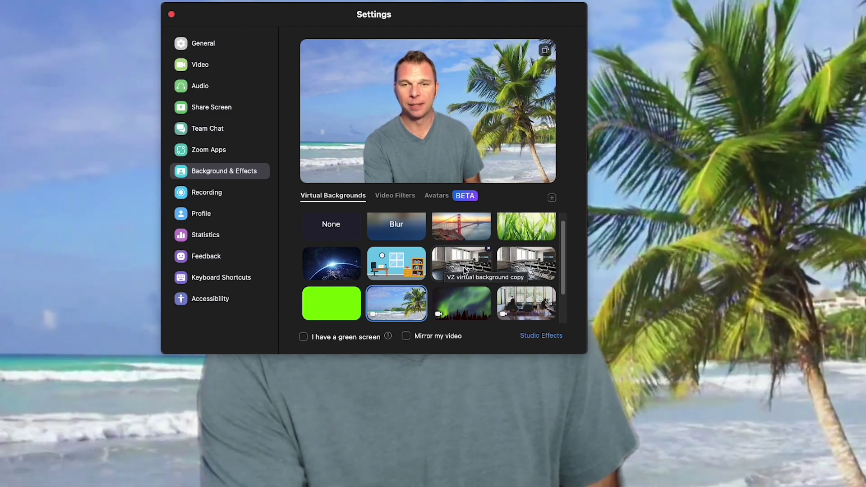
{"action": "left_click", "coordinate": [465, 270]}
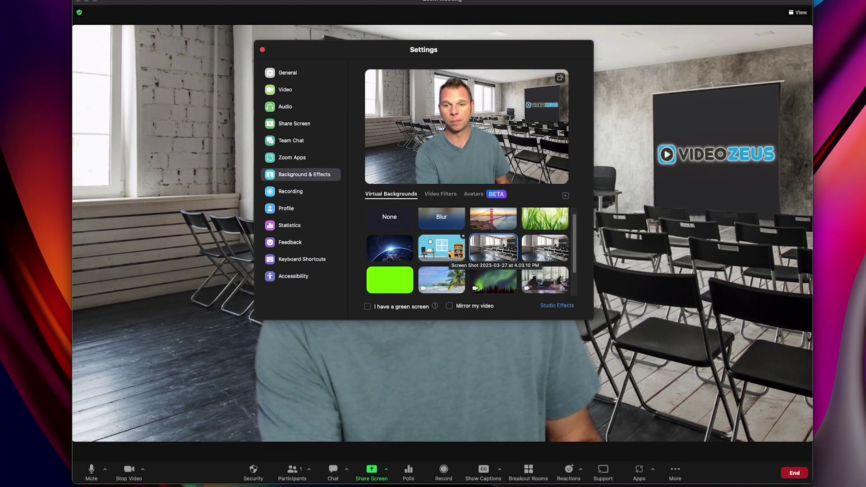
{"action": "left_click", "coordinate": [450, 255]}
{"action": "left_click", "coordinate": [262, 49]}
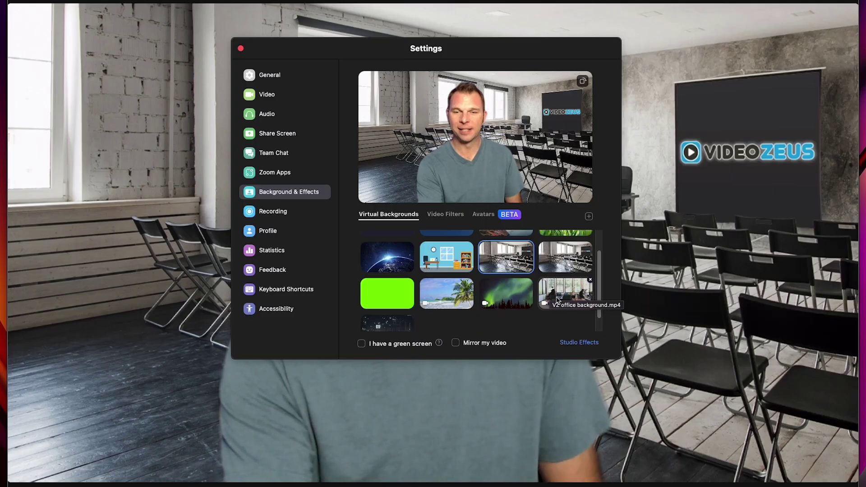
{"action": "left_click", "coordinate": [558, 300]}
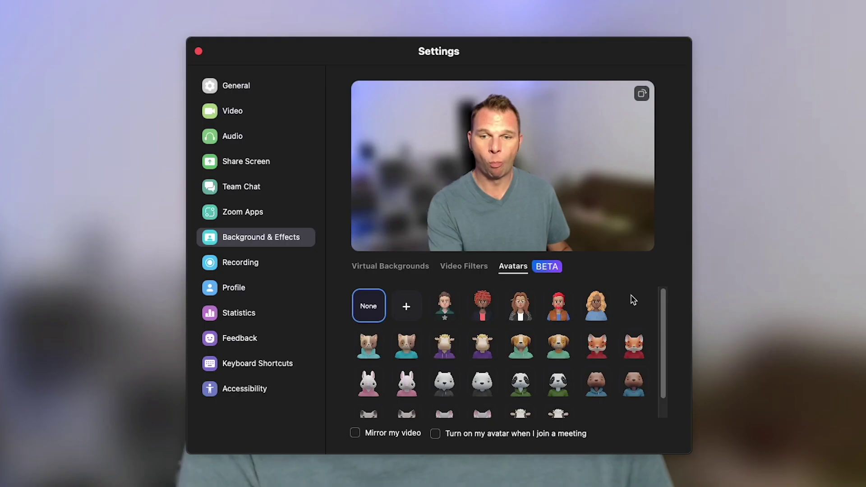
Start a custom avatar with a reddish-brown skin tone and open its hairstyle choices
{"action": "left_click", "coordinate": [414, 316]}
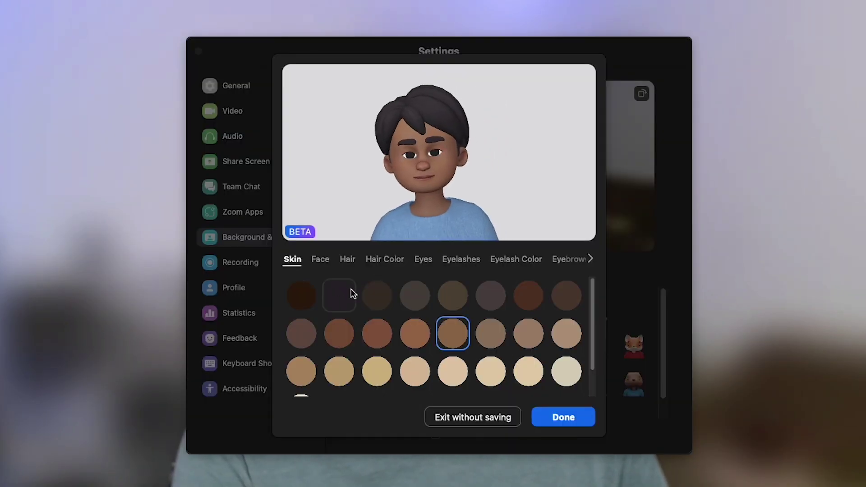
{"action": "left_click", "coordinate": [421, 334]}
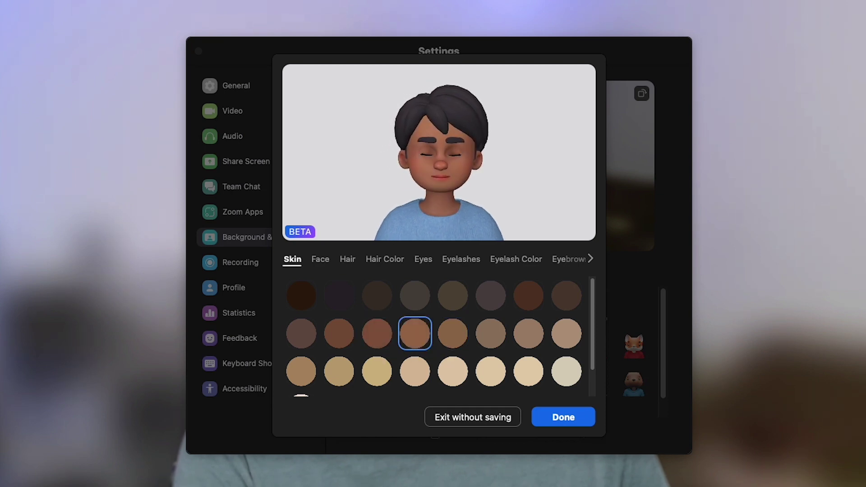
{"action": "left_click", "coordinate": [347, 259]}
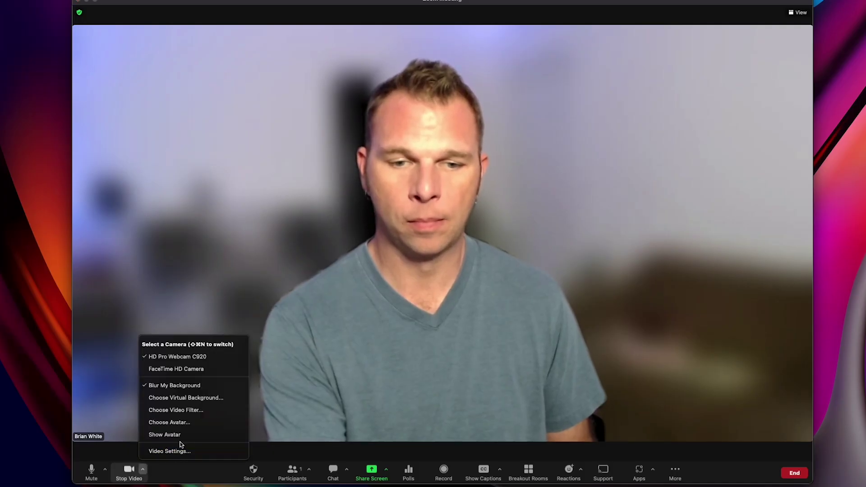
Open the avatar choices from the meeting and try the cat, dog and fox avatars
{"action": "left_click", "coordinate": [198, 423]}
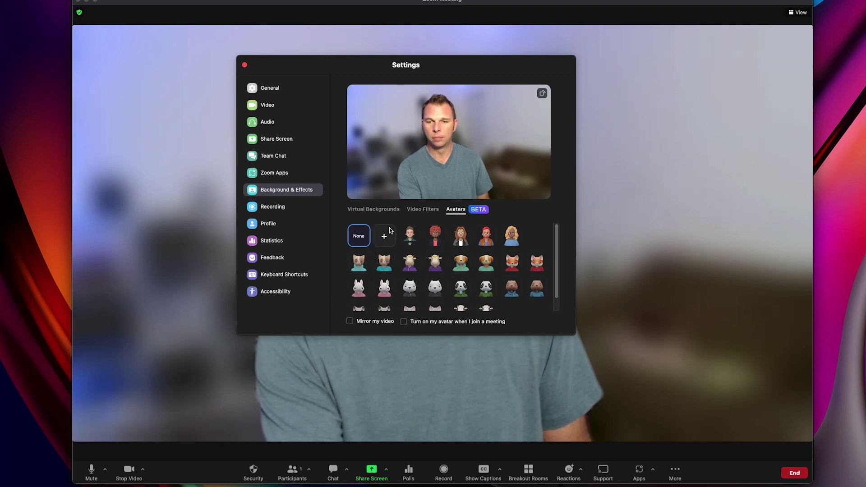
{"action": "left_click", "coordinate": [360, 264]}
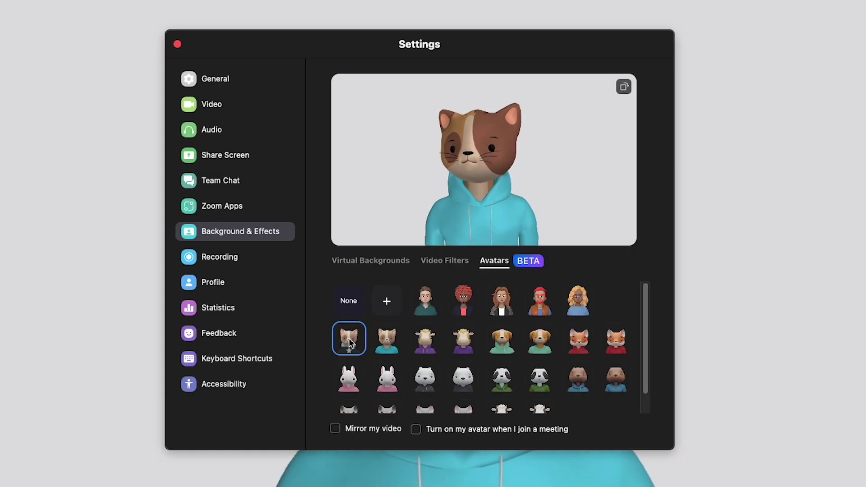
{"action": "left_click", "coordinate": [540, 338]}
{"action": "left_click", "coordinate": [582, 343]}
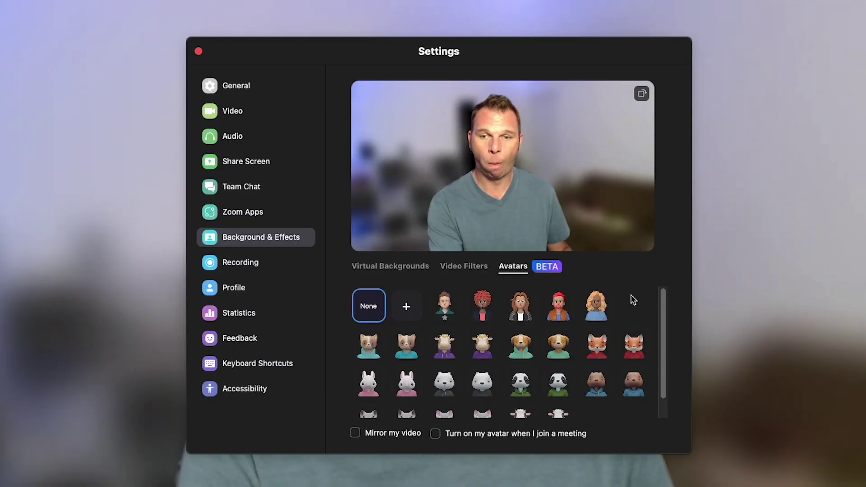
Create a custom avatar, choosing its skin tone, a short curly hairstyle and a golden tan hair color
{"action": "left_click", "coordinate": [406, 307]}
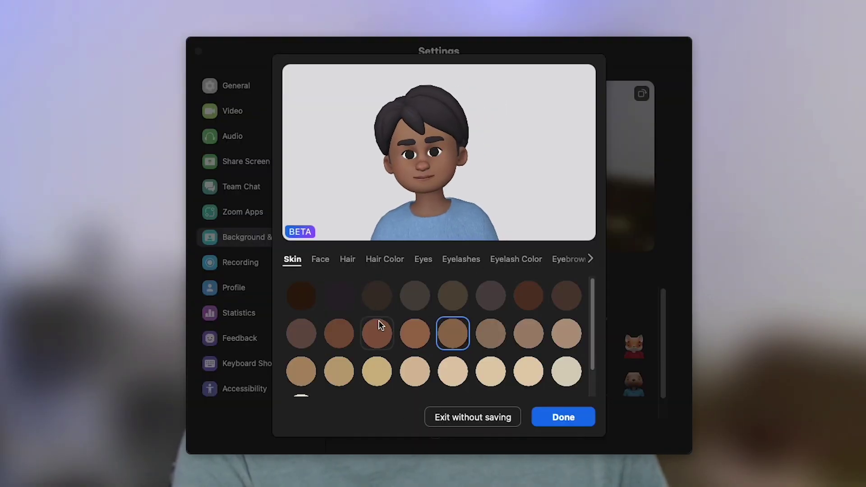
{"action": "left_click", "coordinate": [415, 333]}
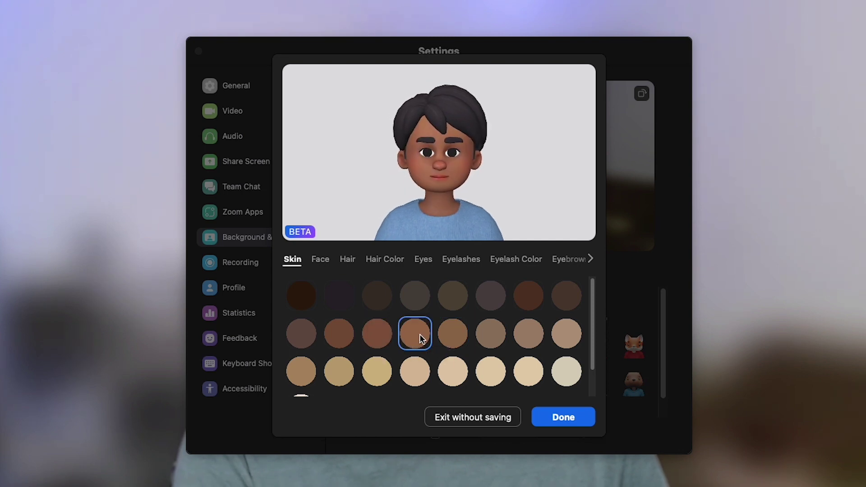
{"action": "left_click", "coordinate": [320, 259]}
{"action": "left_click", "coordinate": [347, 261]}
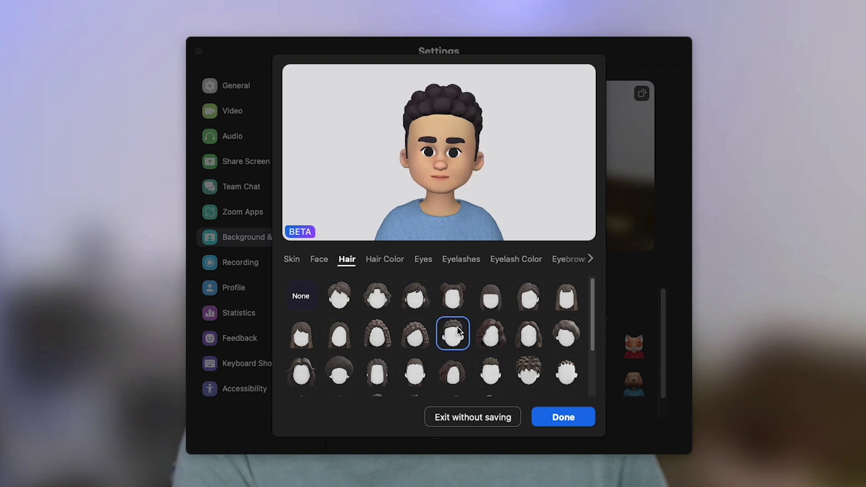
{"action": "left_click", "coordinate": [400, 266]}
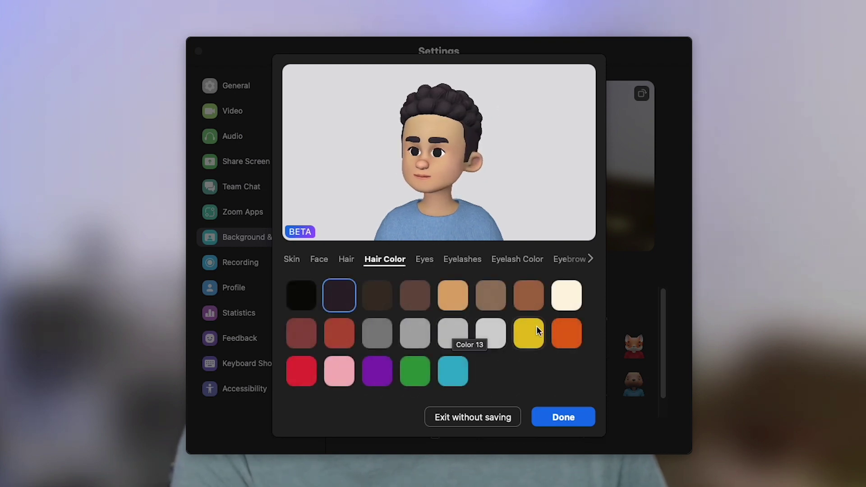
{"action": "left_click", "coordinate": [457, 298]}
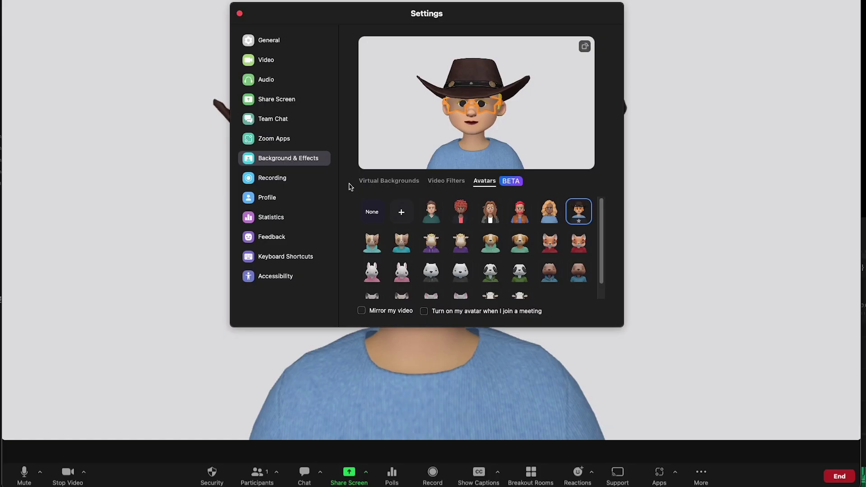
Turn the avatar off and close the settings
{"action": "left_click", "coordinate": [377, 217]}
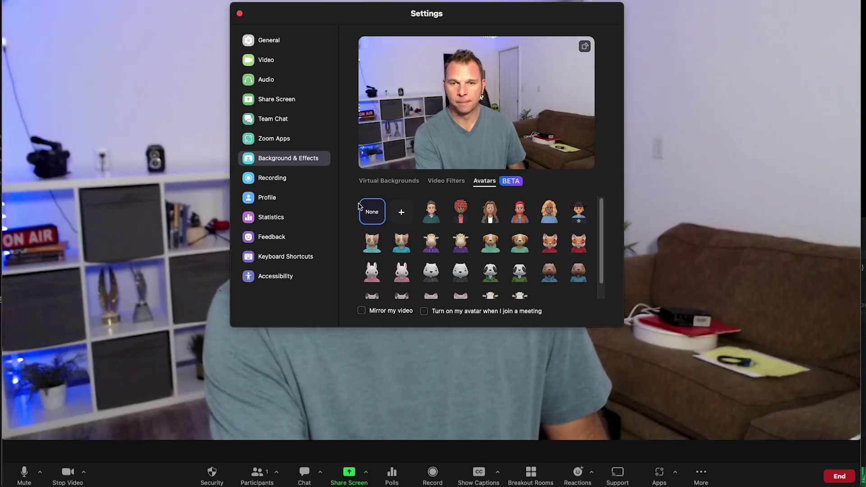
{"action": "left_click", "coordinate": [240, 14]}
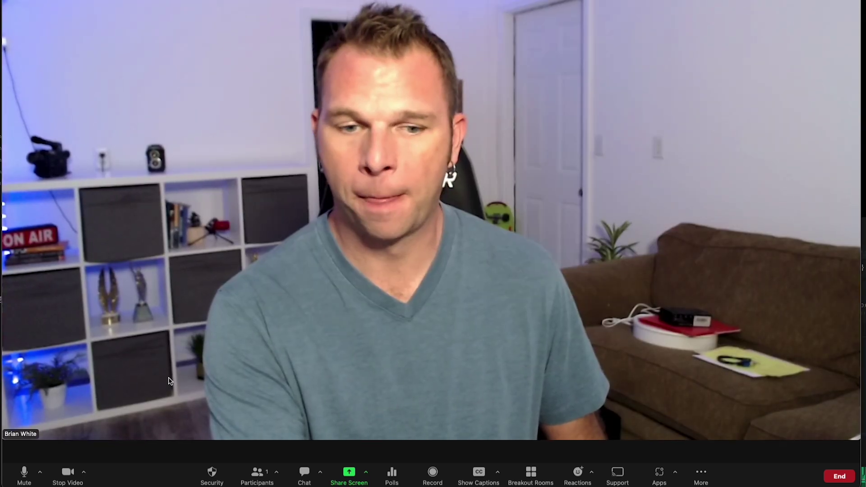
Show the avatar in the meeting again, switch it to Avatar 1 and close the settings
{"action": "left_click", "coordinate": [84, 473]}
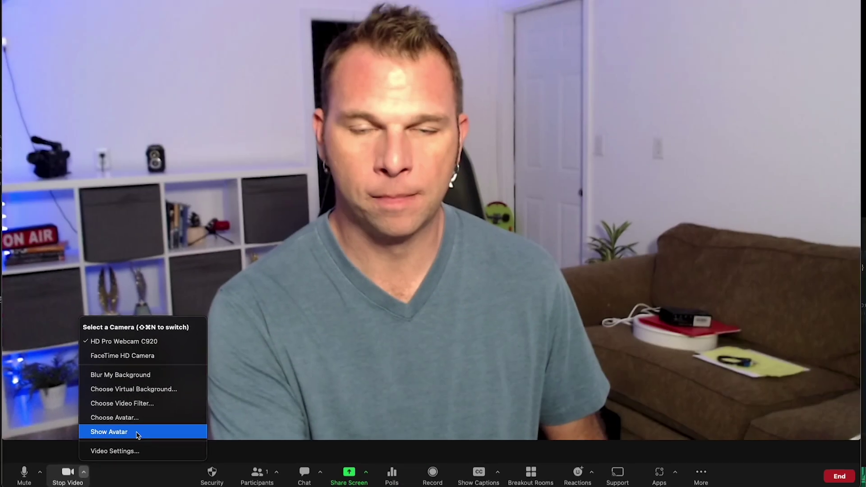
{"action": "left_click", "coordinate": [240, 386]}
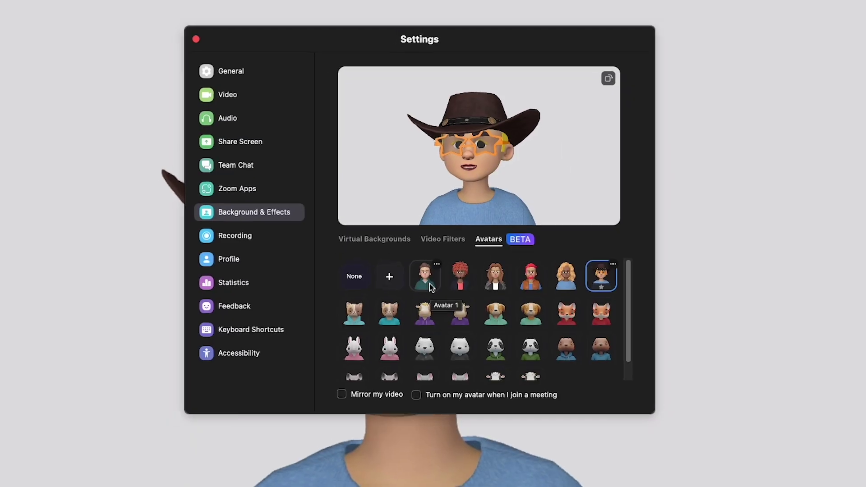
{"action": "left_click", "coordinate": [432, 258]}
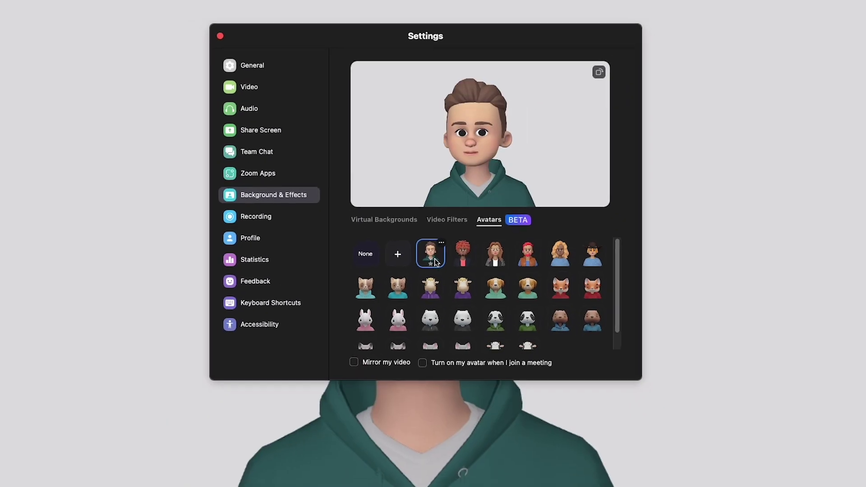
{"action": "left_click", "coordinate": [220, 35]}
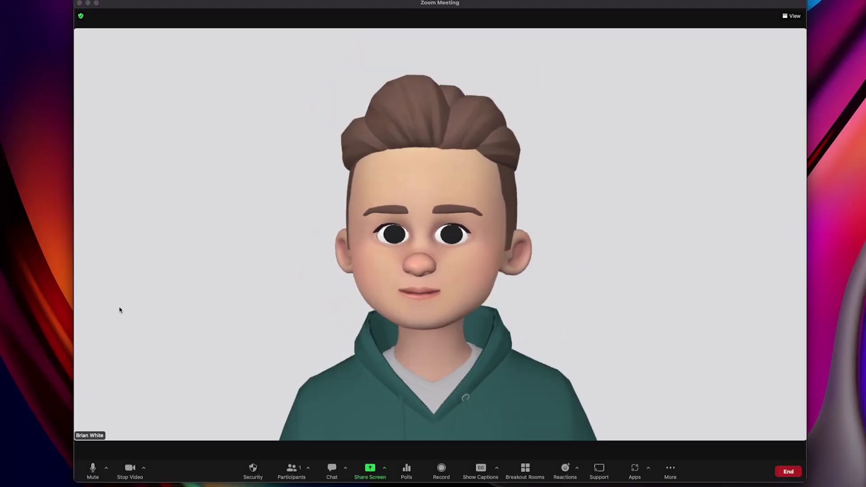
Set the illustrated office image as the virtual background behind the avatar
{"action": "left_click", "coordinate": [144, 470]}
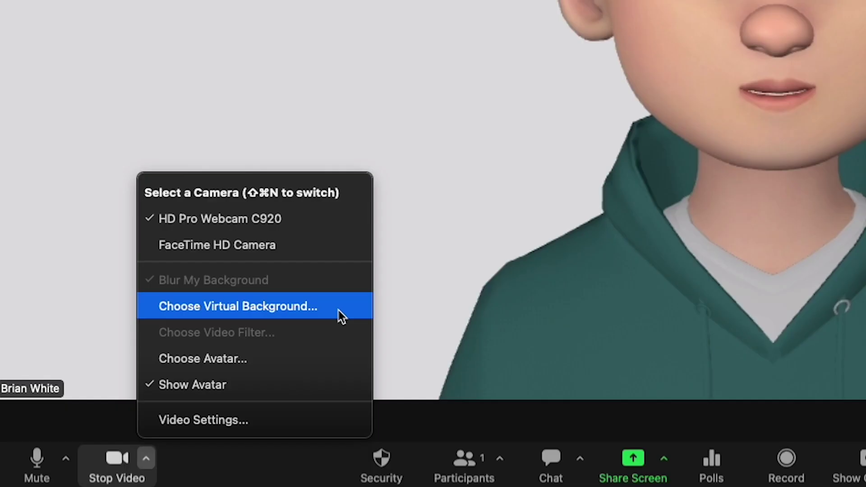
{"action": "left_click", "coordinate": [339, 310]}
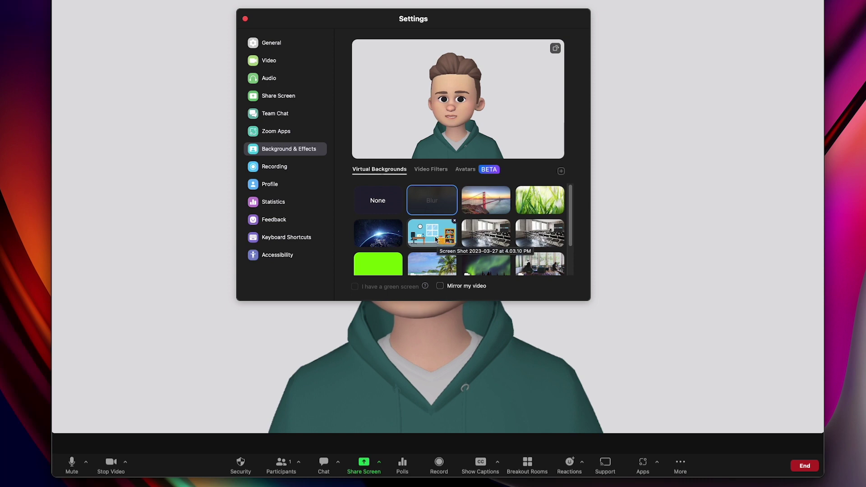
{"action": "left_click", "coordinate": [437, 239]}
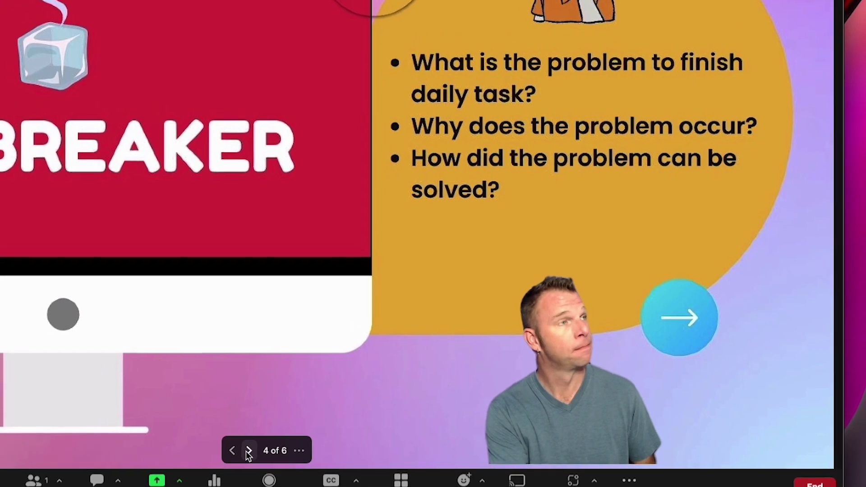
Share Presentation1.pptx in the meeting using Slides as Virtual Background
{"action": "left_click", "coordinate": [248, 451]}
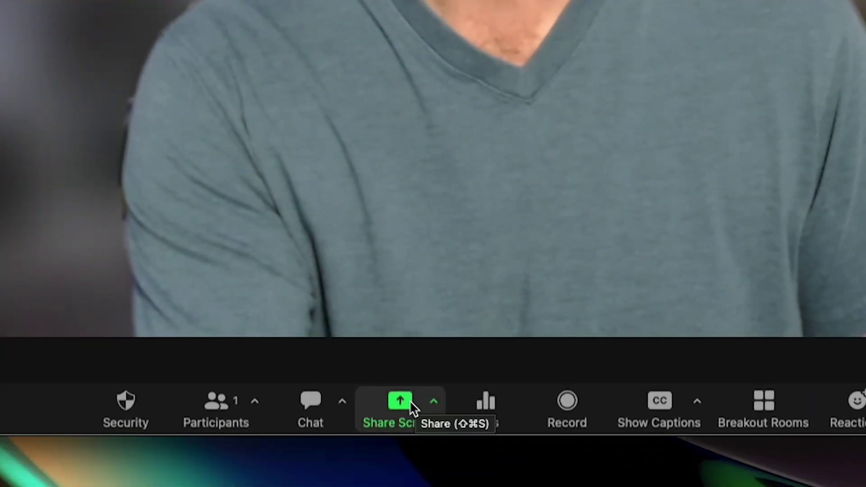
{"action": "left_click", "coordinate": [401, 401]}
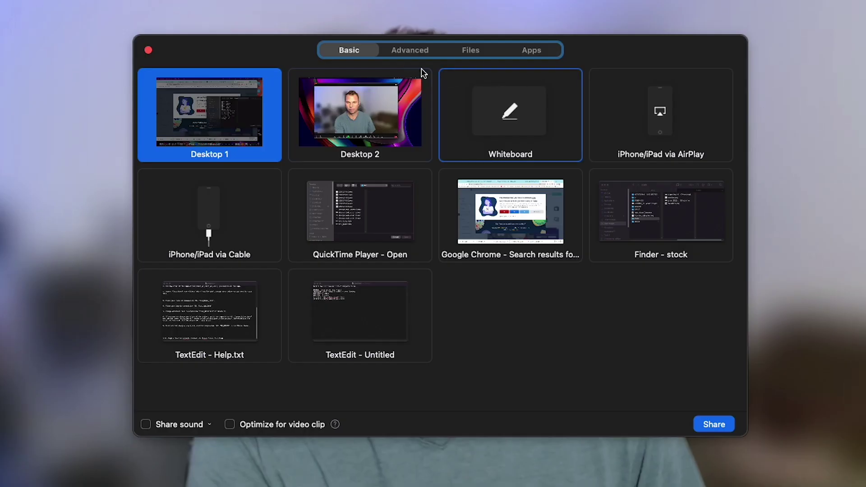
{"action": "left_click", "coordinate": [409, 52]}
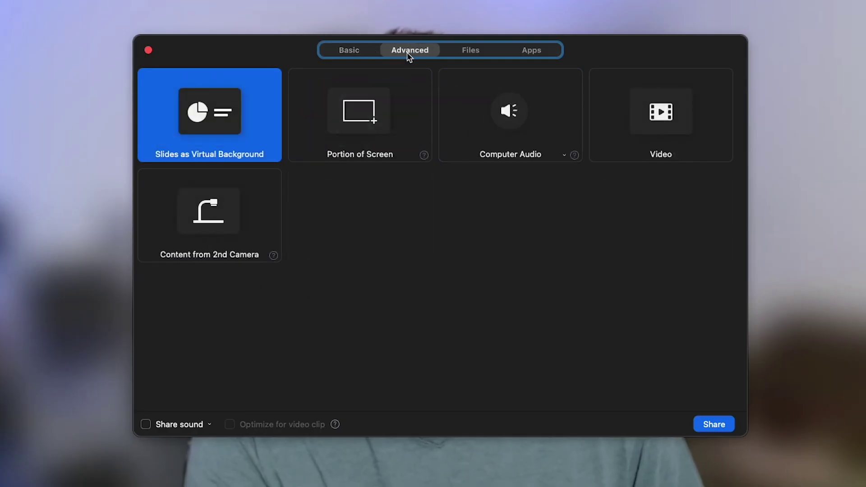
{"action": "double_click", "coordinate": [234, 145]}
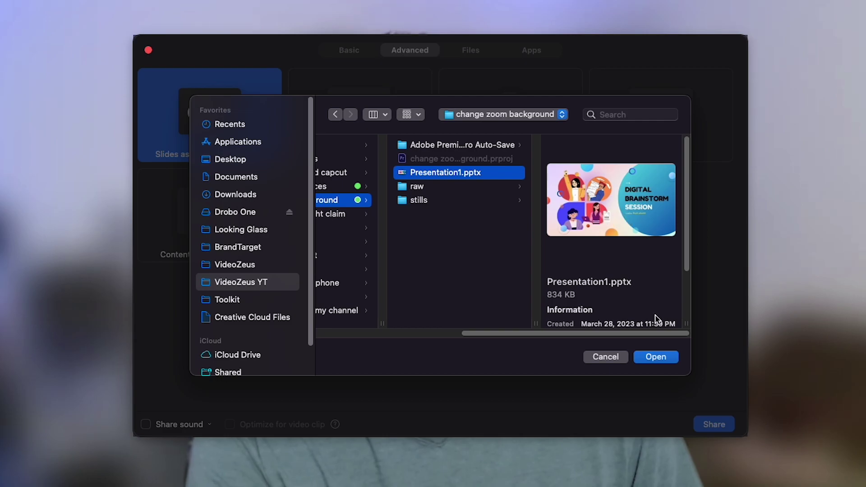
{"action": "left_click", "coordinate": [657, 357]}
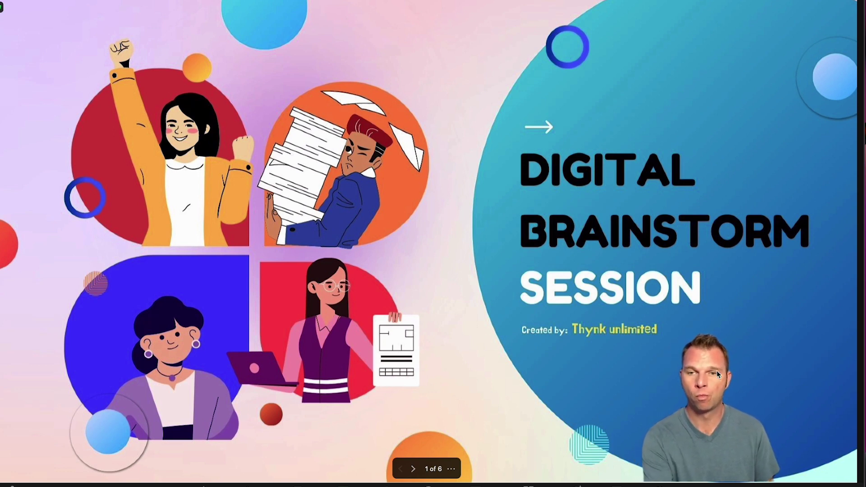
Try several sizes and positions for the presenter video on the first slide, leaving it in the slide's lower-right corner
{"action": "left_click_drag", "start_coordinate": [683, 411], "coordinate": [434, 227]}
{"action": "left_click_drag", "start_coordinate": [605, 293], "coordinate": [490, 231]}
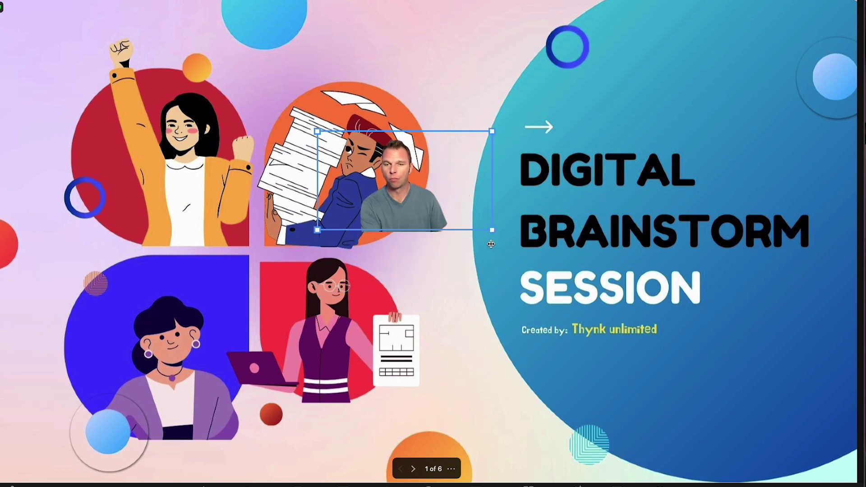
{"action": "left_click_drag", "start_coordinate": [399, 202], "coordinate": [451, 349]}
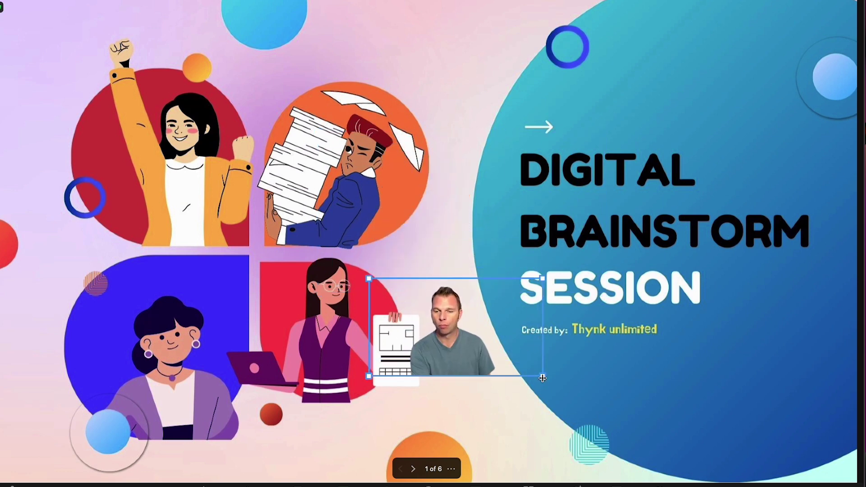
{"action": "left_click_drag", "start_coordinate": [542, 378], "coordinate": [724, 476]}
{"action": "left_click_drag", "start_coordinate": [558, 426], "coordinate": [188, 408]}
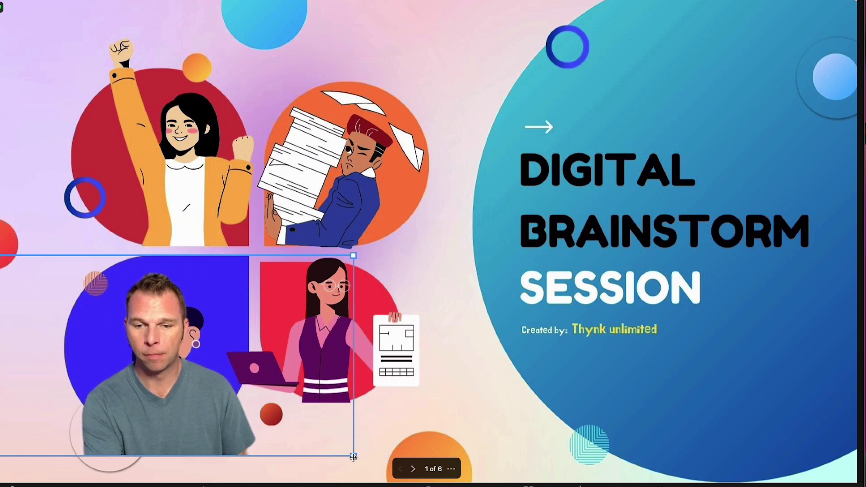
{"action": "left_click_drag", "start_coordinate": [354, 457], "coordinate": [271, 410]}
{"action": "left_click_drag", "start_coordinate": [223, 380], "coordinate": [793, 450]}
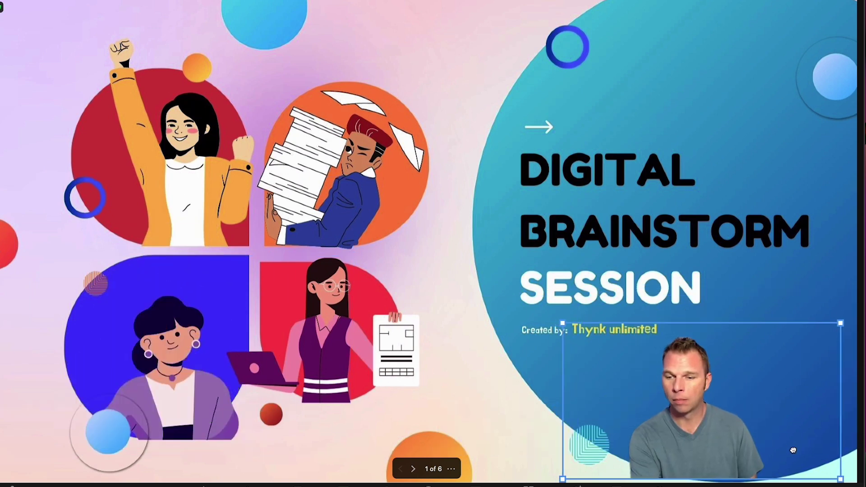
{"action": "left_click", "coordinate": [496, 78]}
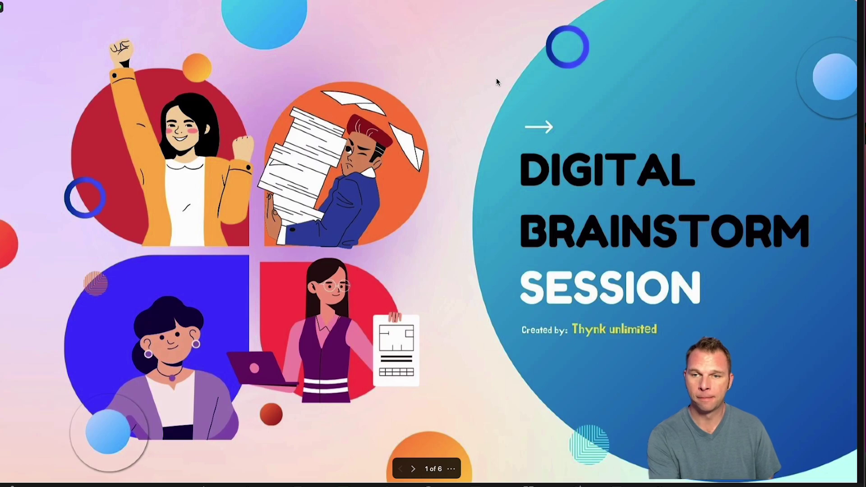
Advance the slideshow from the title slide to slide 6, shifting the presenter video slightly left on slide 2
{"action": "key", "text": "Right"}
{"action": "left_click_drag", "start_coordinate": [762, 450], "coordinate": [664, 461]}
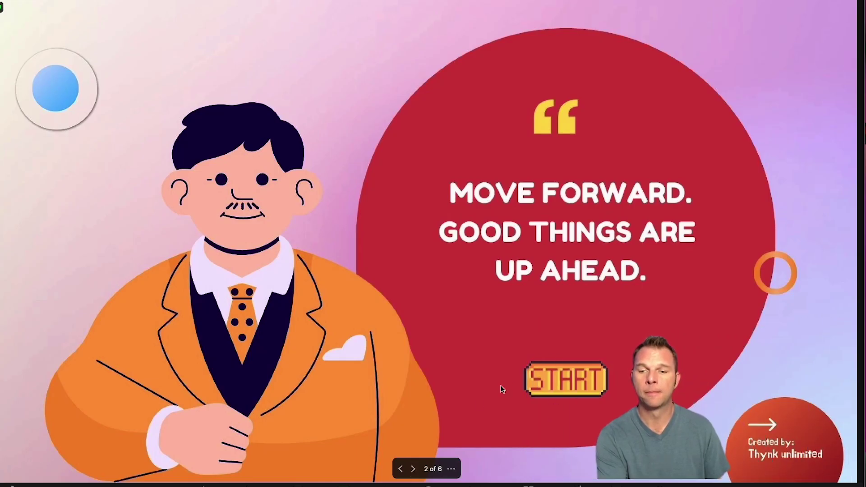
{"action": "left_click", "coordinate": [412, 469]}
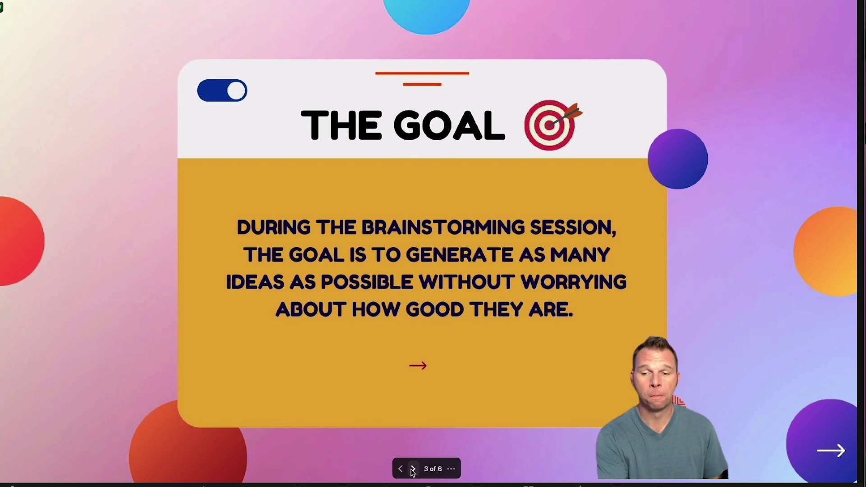
{"action": "left_click", "coordinate": [413, 469]}
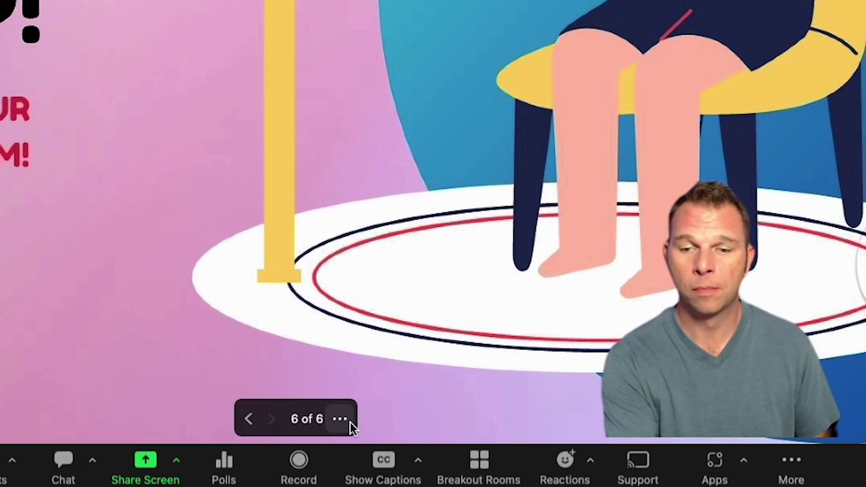
Split the presenter video from the slides and merge them again, then page forward past slide 3
{"action": "left_click", "coordinate": [349, 422]}
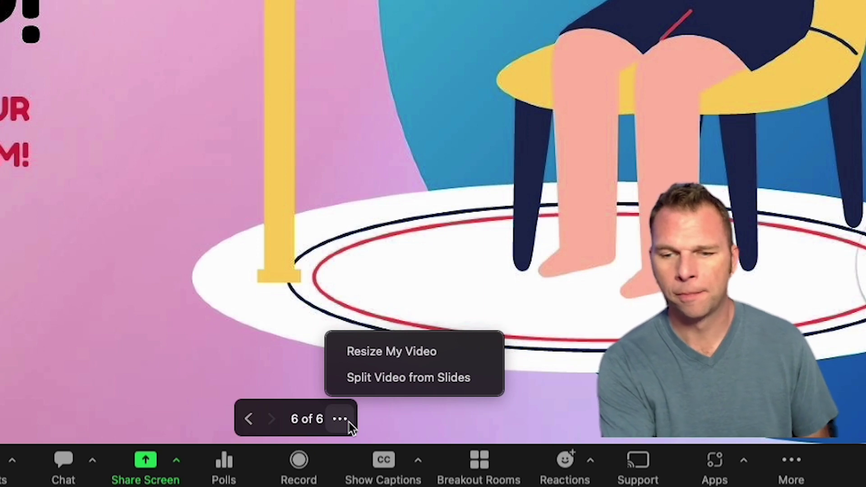
{"action": "left_click", "coordinate": [428, 381]}
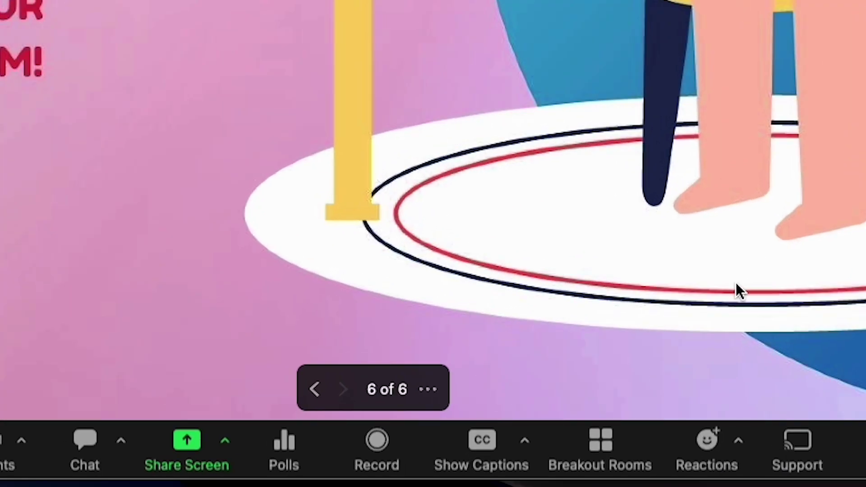
{"action": "left_click", "coordinate": [416, 387]}
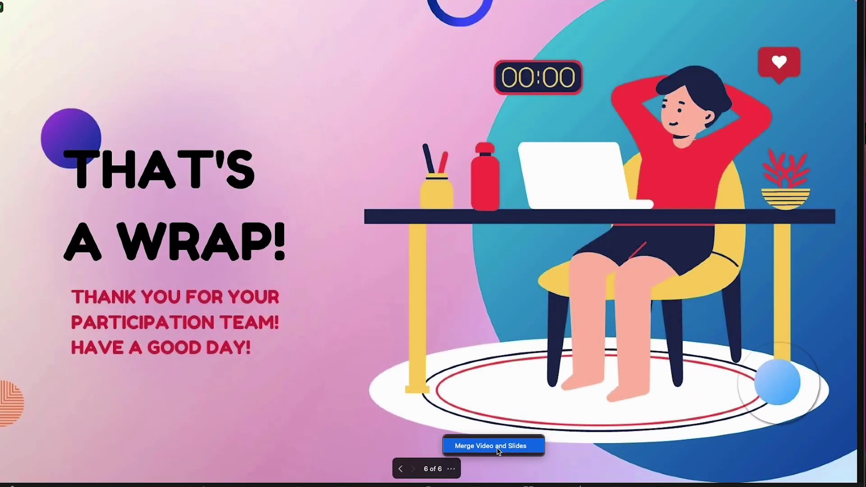
{"action": "left_click", "coordinate": [498, 449]}
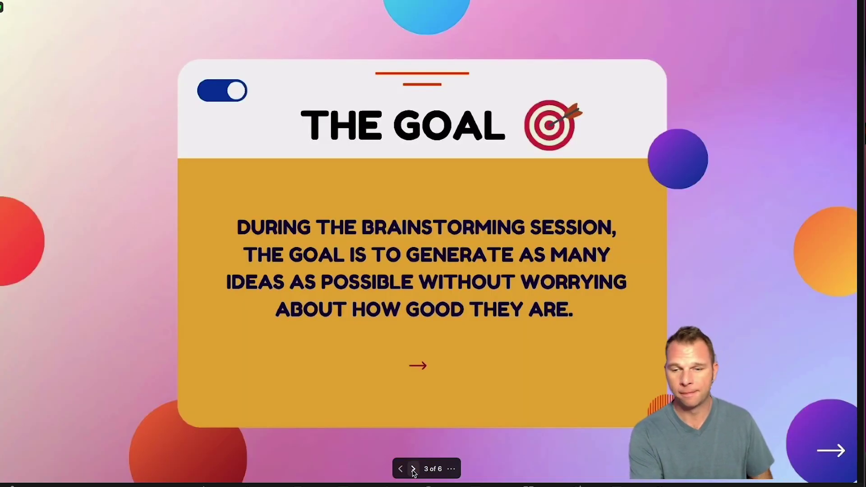
{"action": "left_click", "coordinate": [413, 469]}
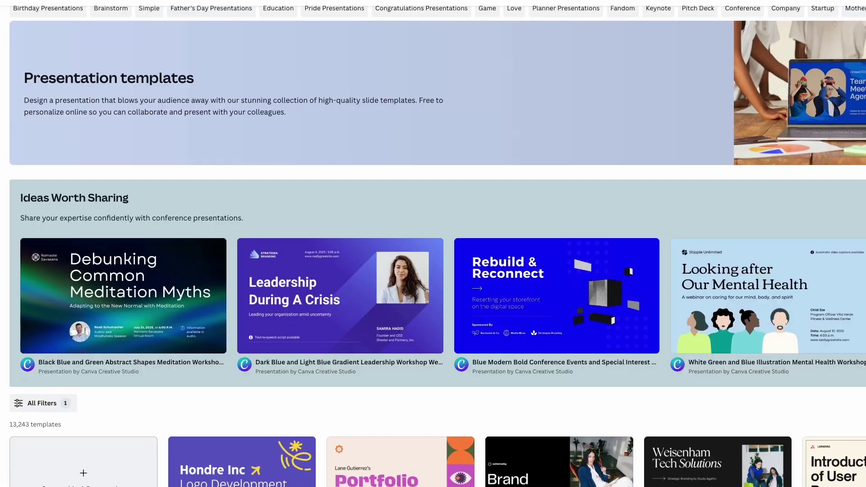
Browse Canva's presentation templates for slide designs
{"action": "scroll", "coordinate": [433, 247], "scroll_direction": "down", "scroll_amount": 5}
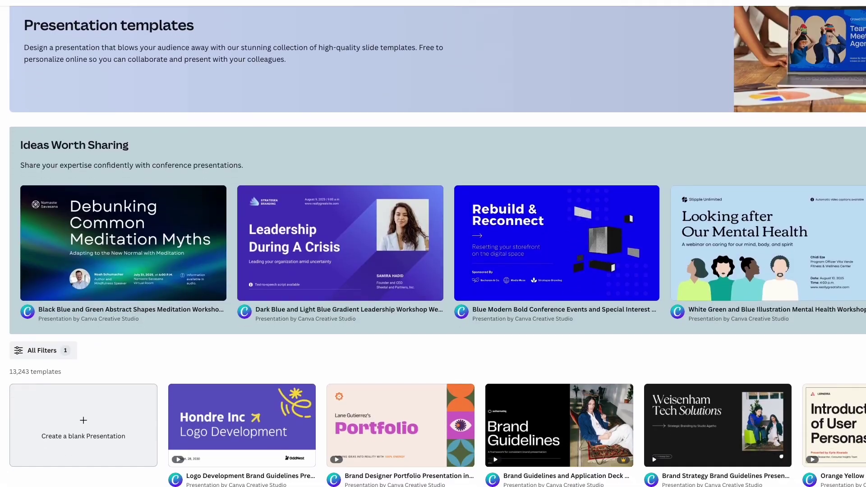
{"action": "scroll", "coordinate": [433, 246], "scroll_direction": "down", "scroll_amount": 4}
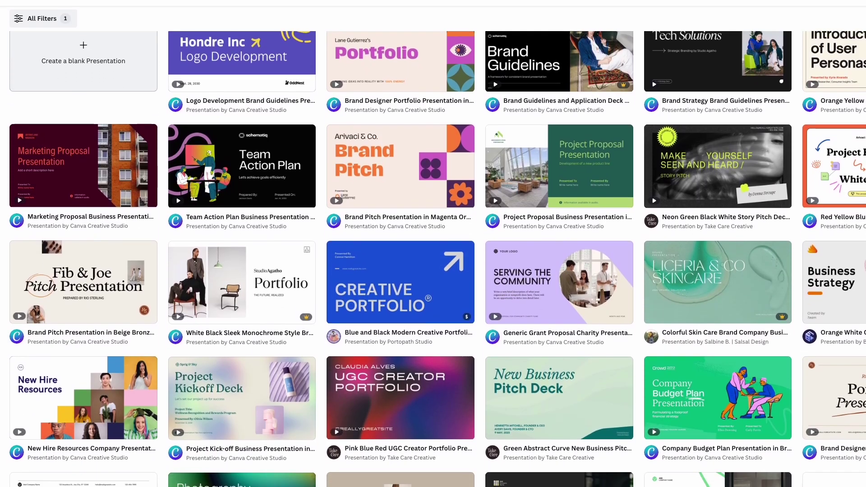